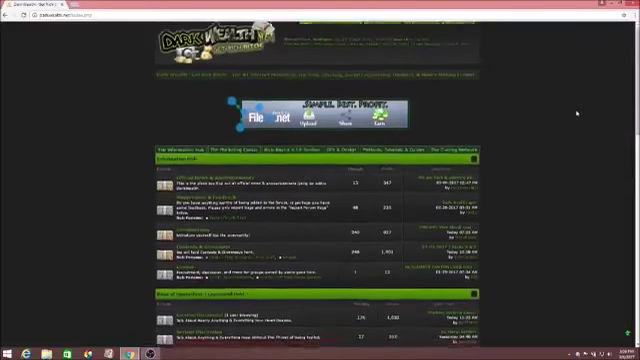
scroll(577, 113, "down", 5)
scroll(577, 113, "down", 4)
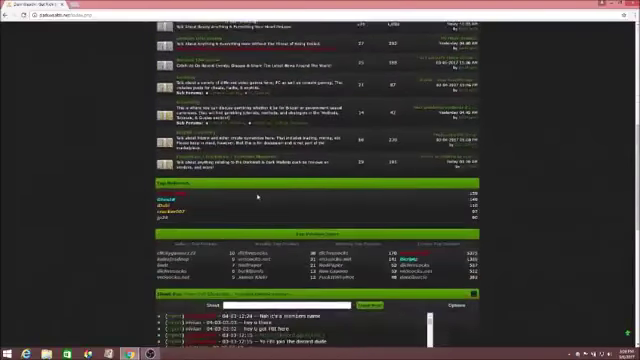
scroll(300, 230, "down", 1)
scroll(348, 268, "up", 10)
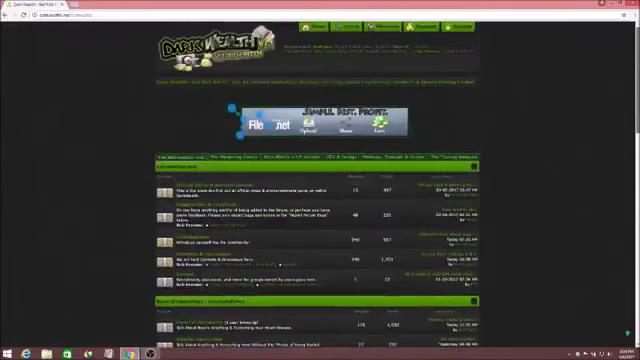
- Leave the Dark Wealth forum page and bring the OBS Studio recording window to the front
left_click(381, 29)
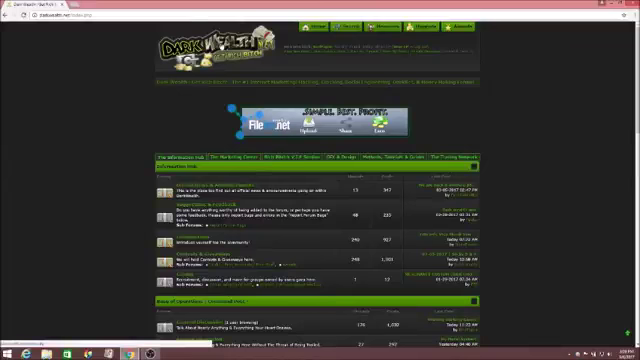
left_click(152, 352)
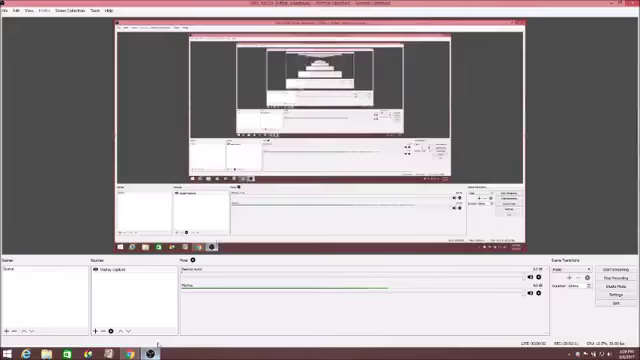